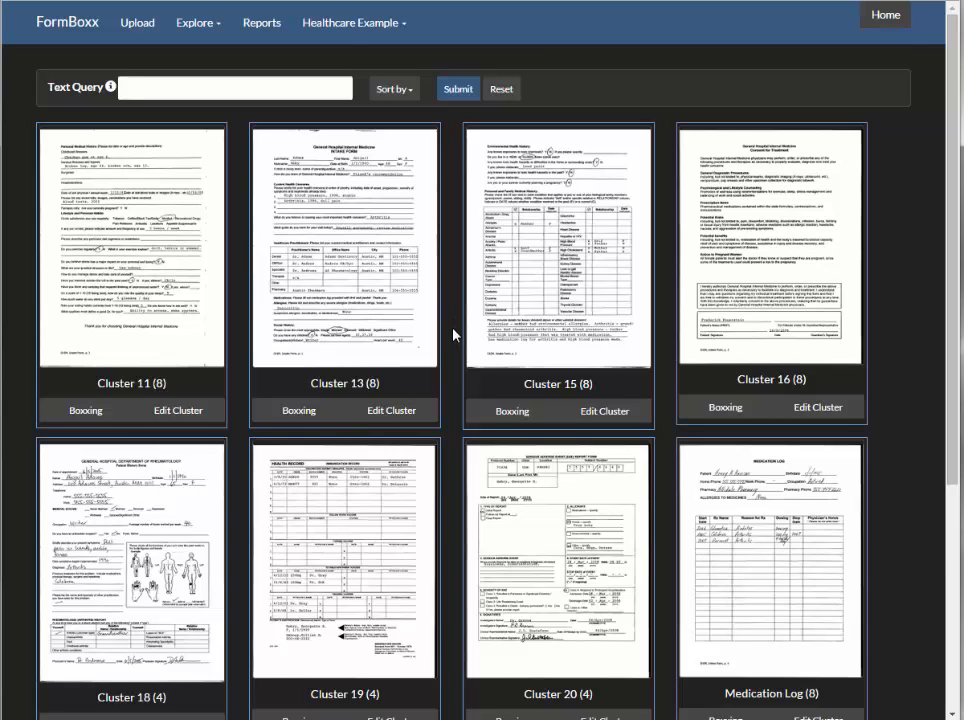
- Open Cluster 19 for Boxxing and highlight its smallpox date, reaction and physician elements and the tetanus date element on the form
scroll(454, 334, down, 1)
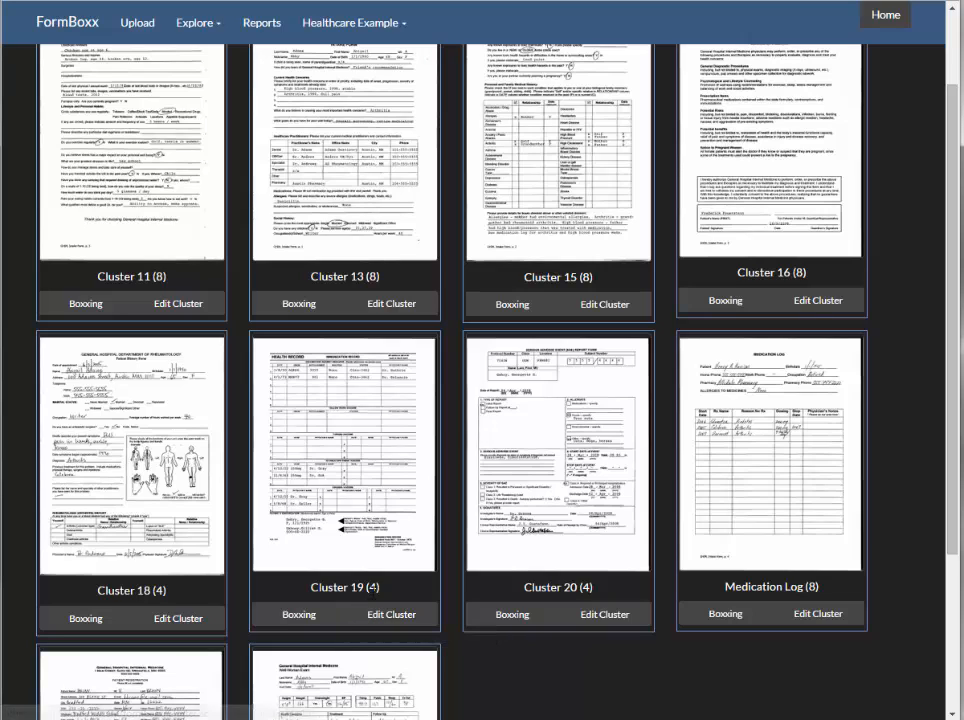
click(299, 614)
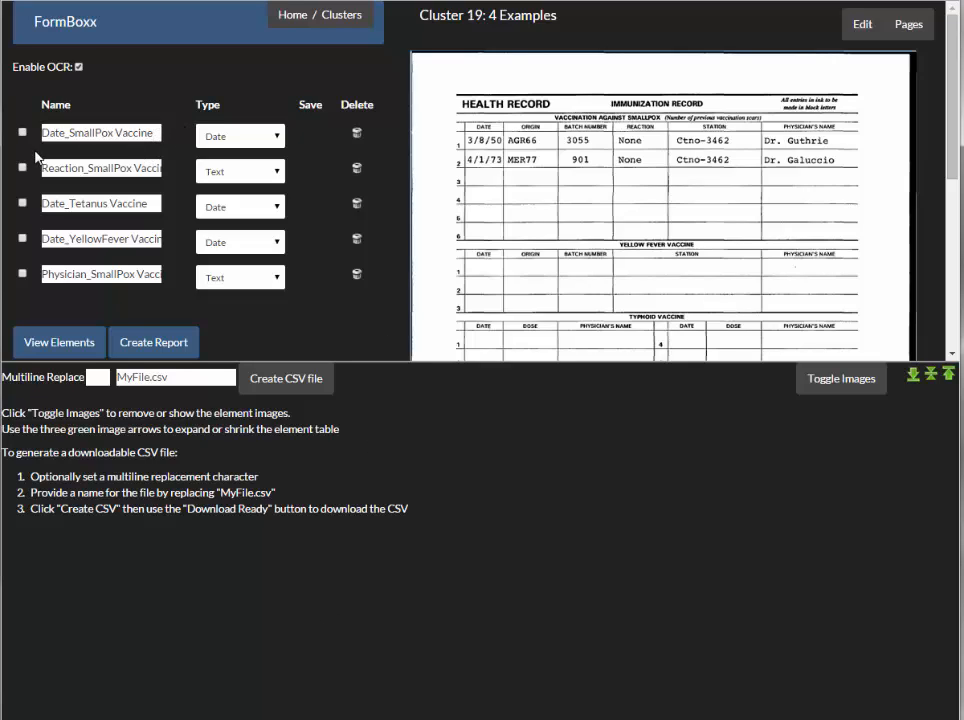
click(79, 133)
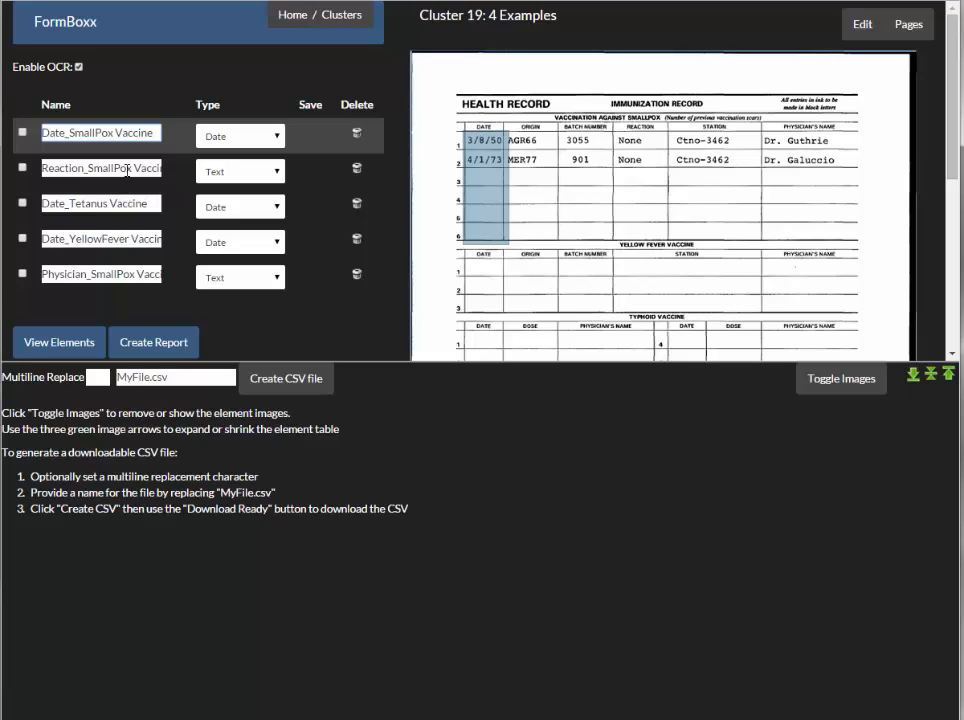
click(127, 171)
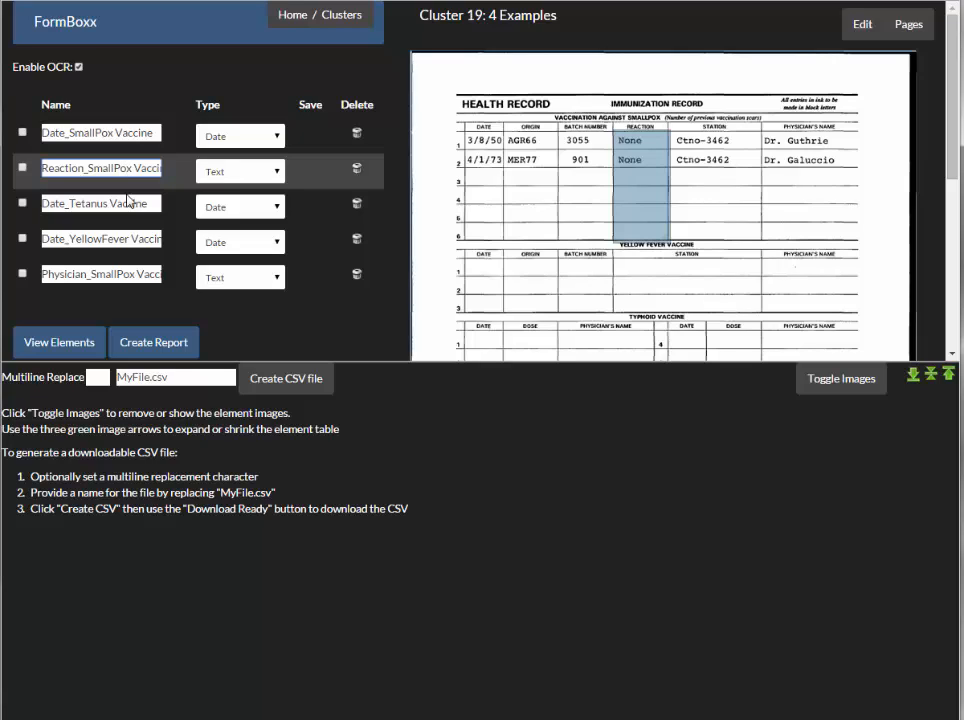
click(126, 203)
scroll(491, 215, down, 1)
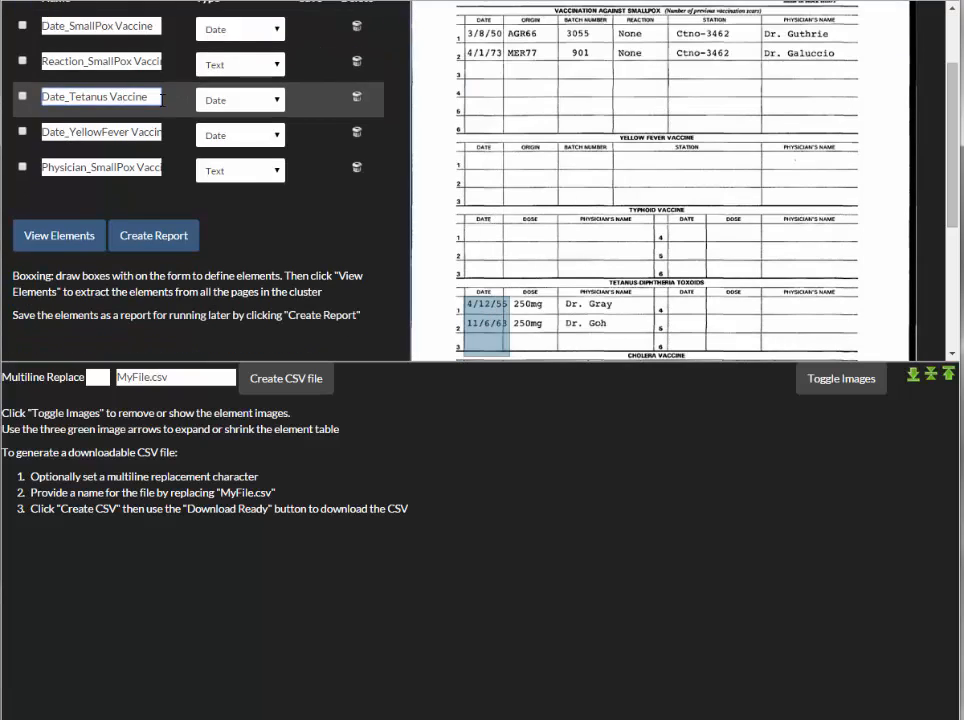
click(130, 167)
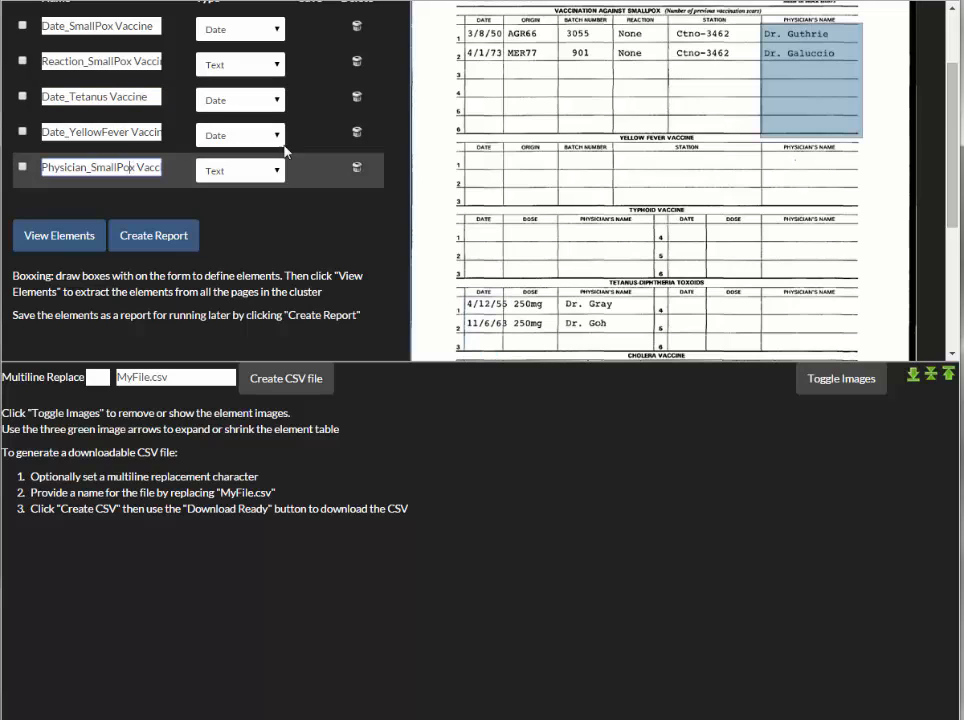
scroll(444, 107, up, 1)
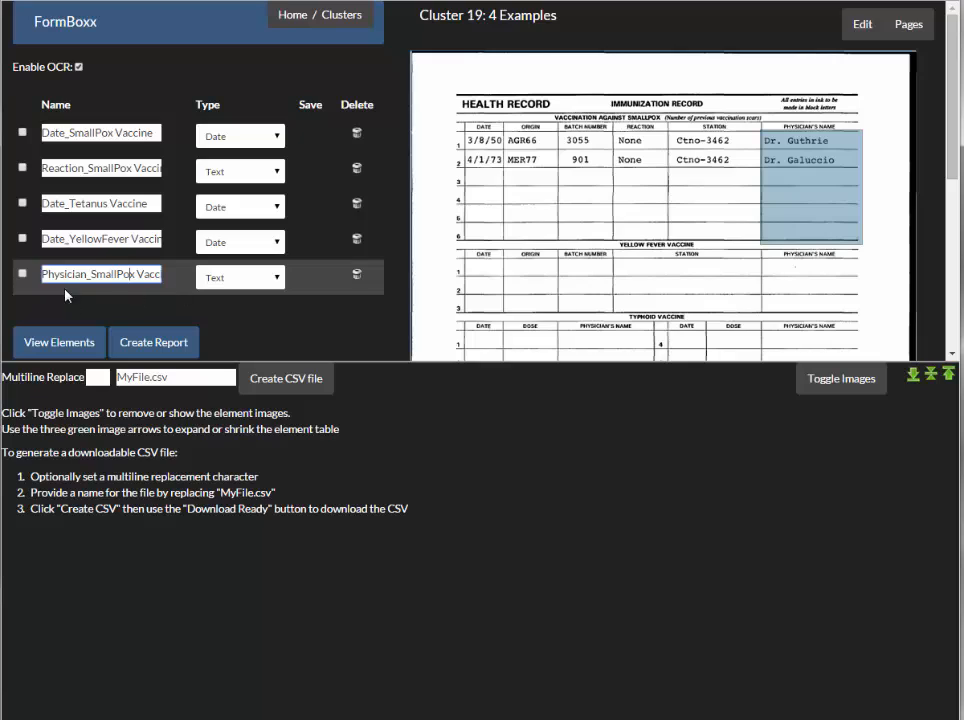
- Extract the Date_SmallPox Vaccine, Reaction_SmallPox Vaccine and Physician_SmallPox Vaccine elements from all pages of the cluster
click(22, 273)
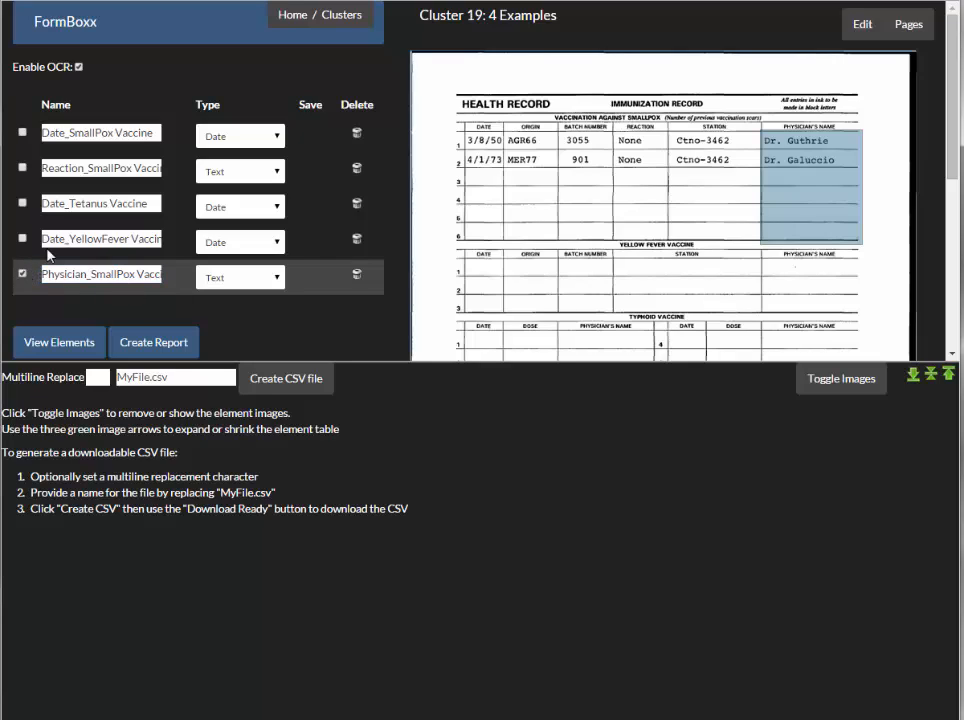
click(23, 168)
click(23, 133)
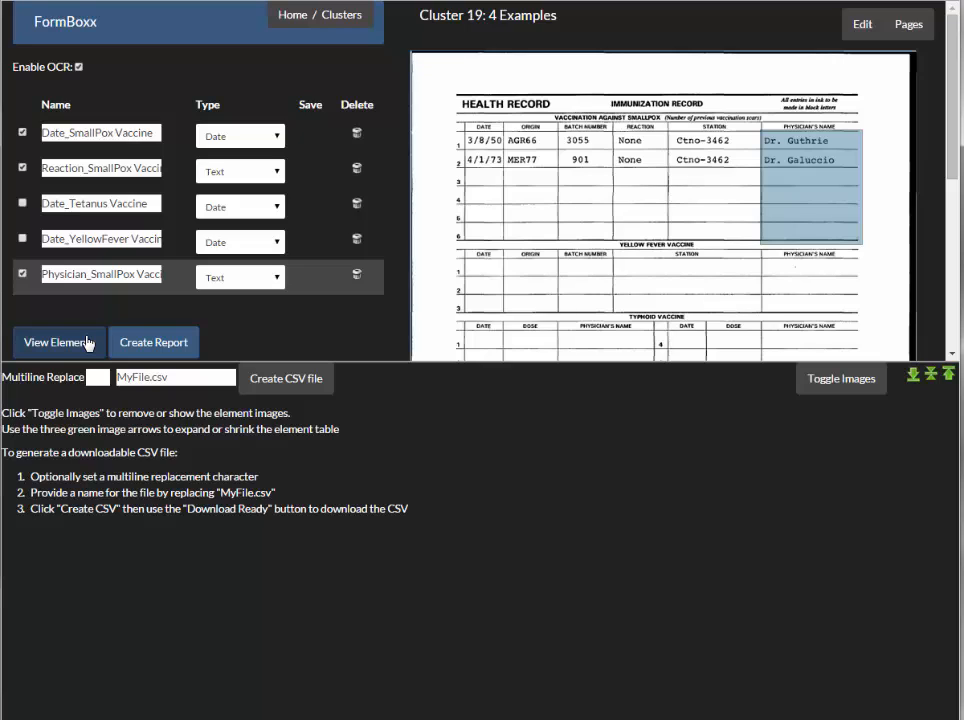
click(90, 343)
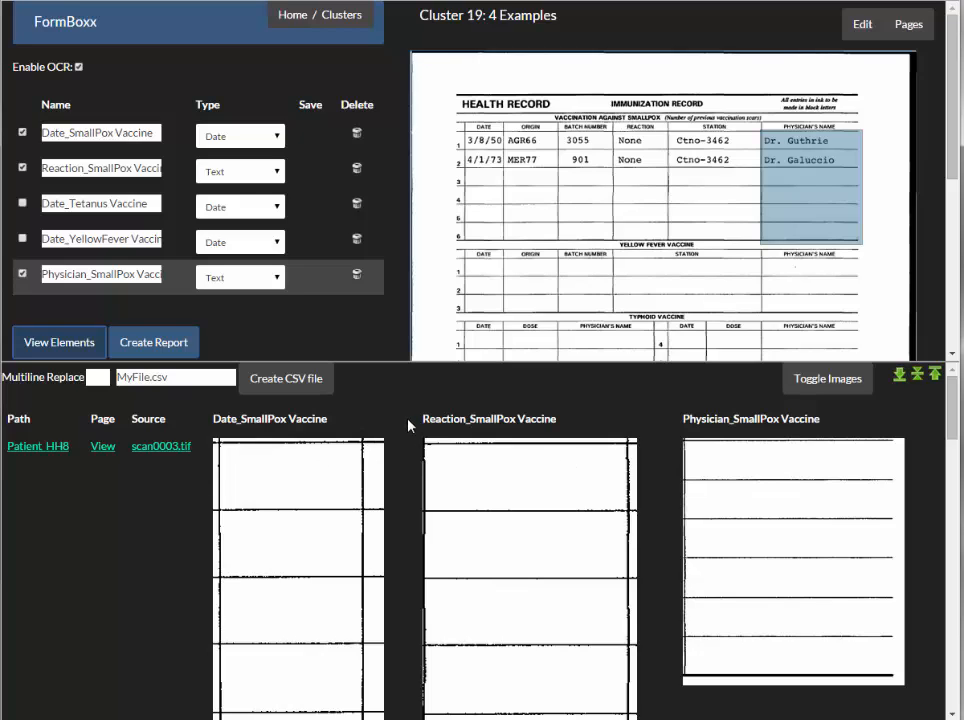
- Examine the extracted smallpox date, reaction and physician images with their recognized text for every patient in the table
scroll(408, 425, down, 2)
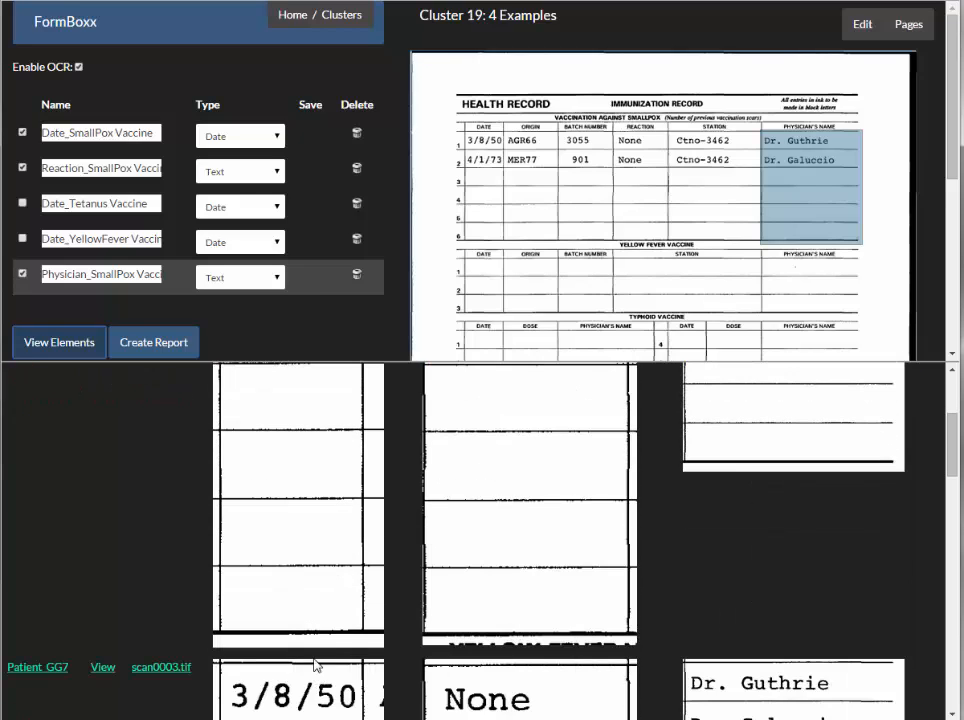
scroll(400, 648, down, 3)
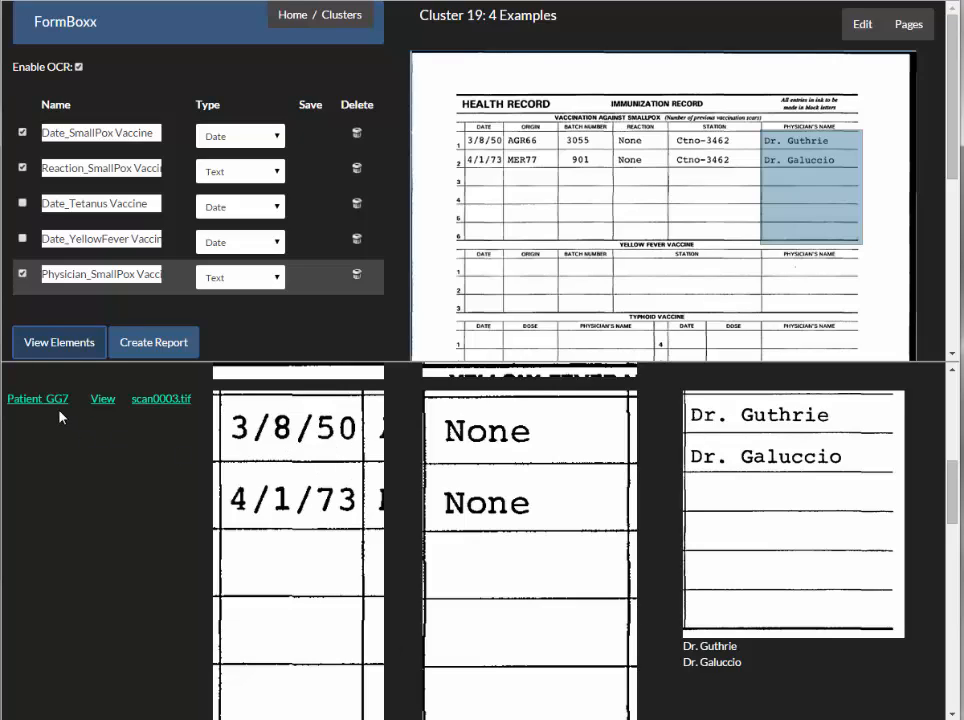
scroll(64, 438, down, 3)
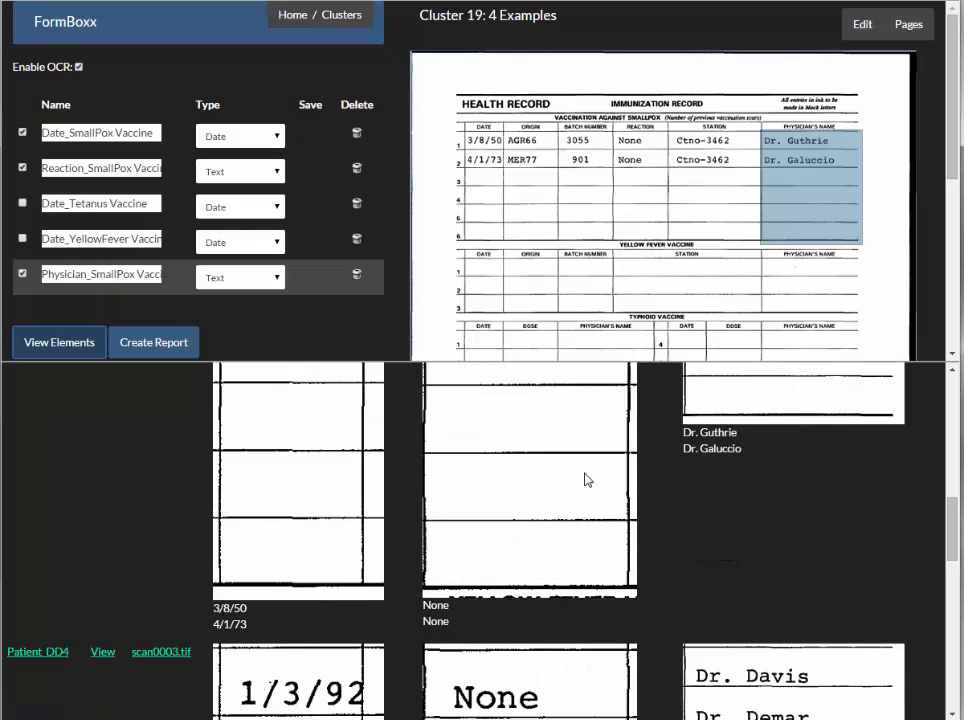
scroll(116, 538, down, 2)
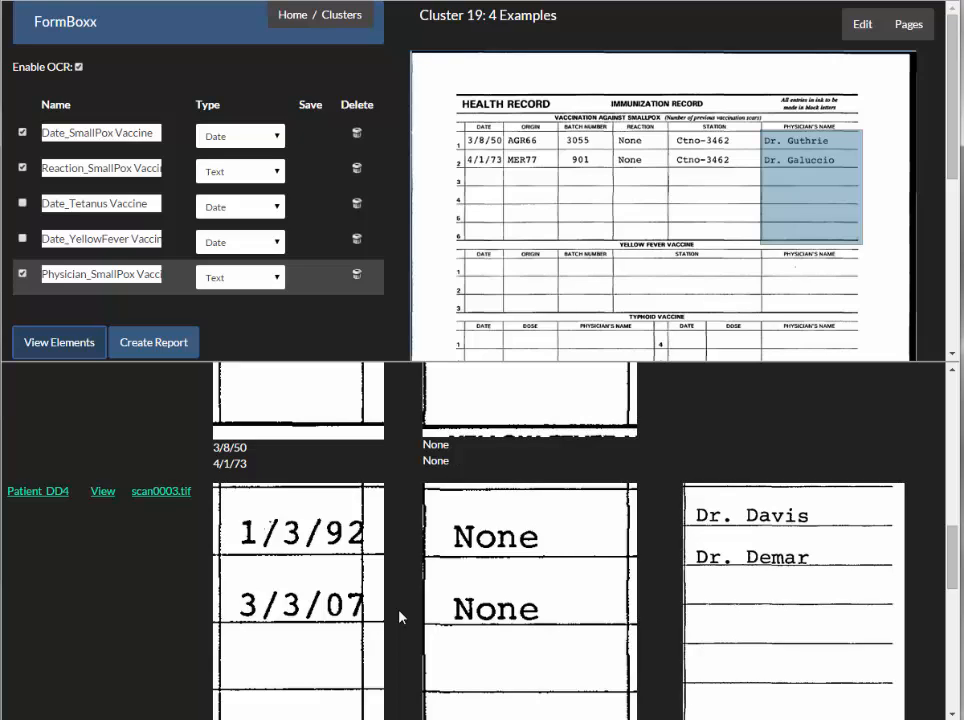
scroll(399, 617, down, 2)
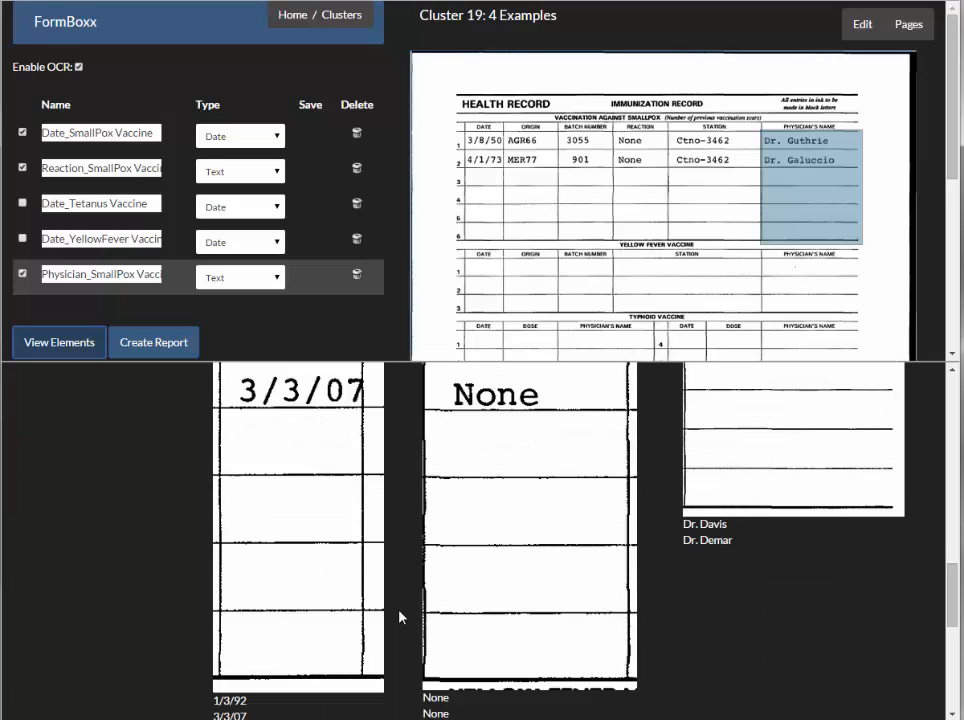
scroll(400, 617, down, 2)
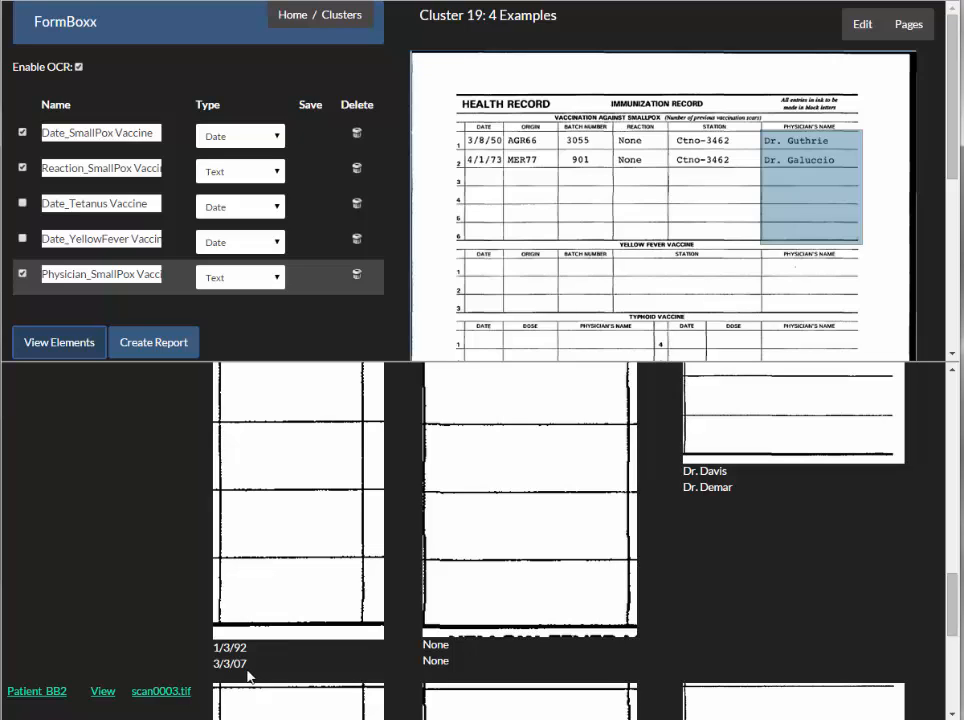
scroll(249, 677, down, 2)
scroll(286, 667, down, 3)
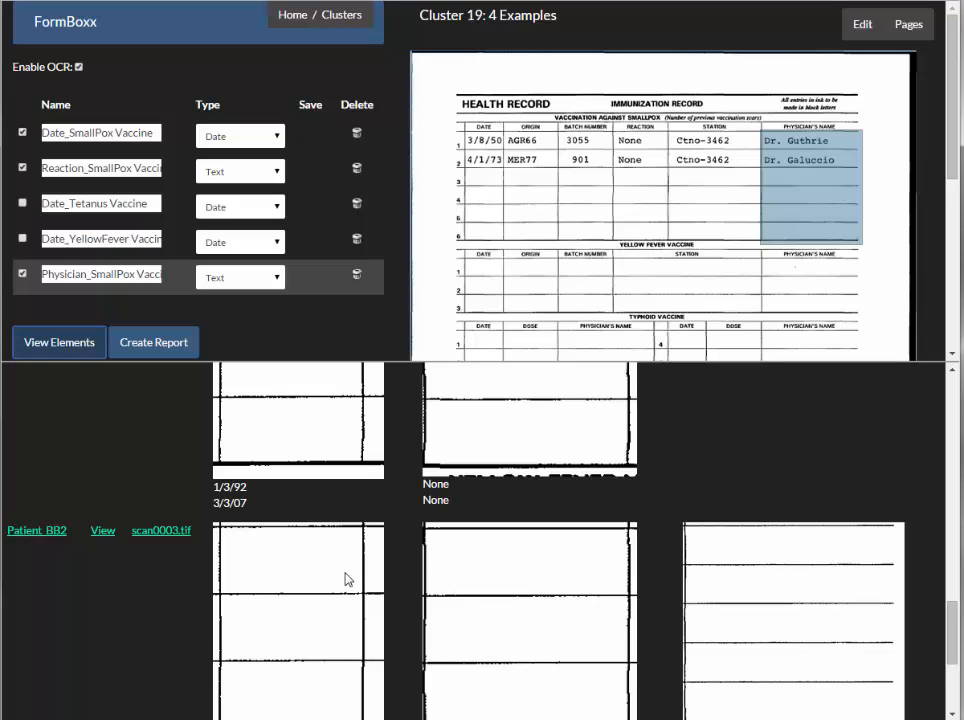
scroll(345, 579, up, 10)
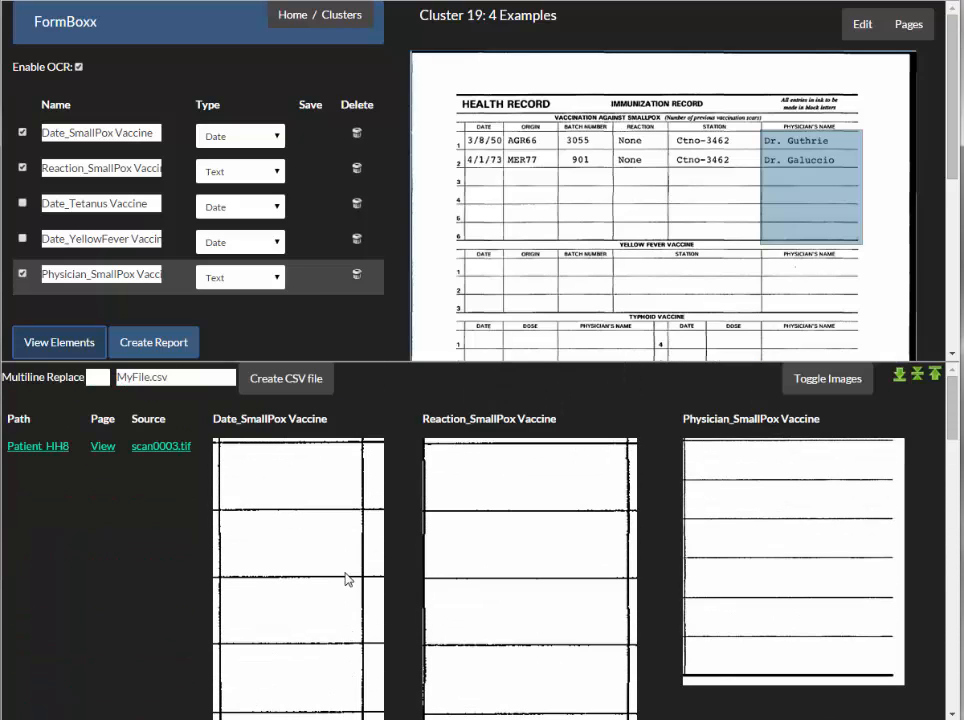
- Hide the element images in the table, then create and download its data as SmallpoxVax.csv
click(838, 386)
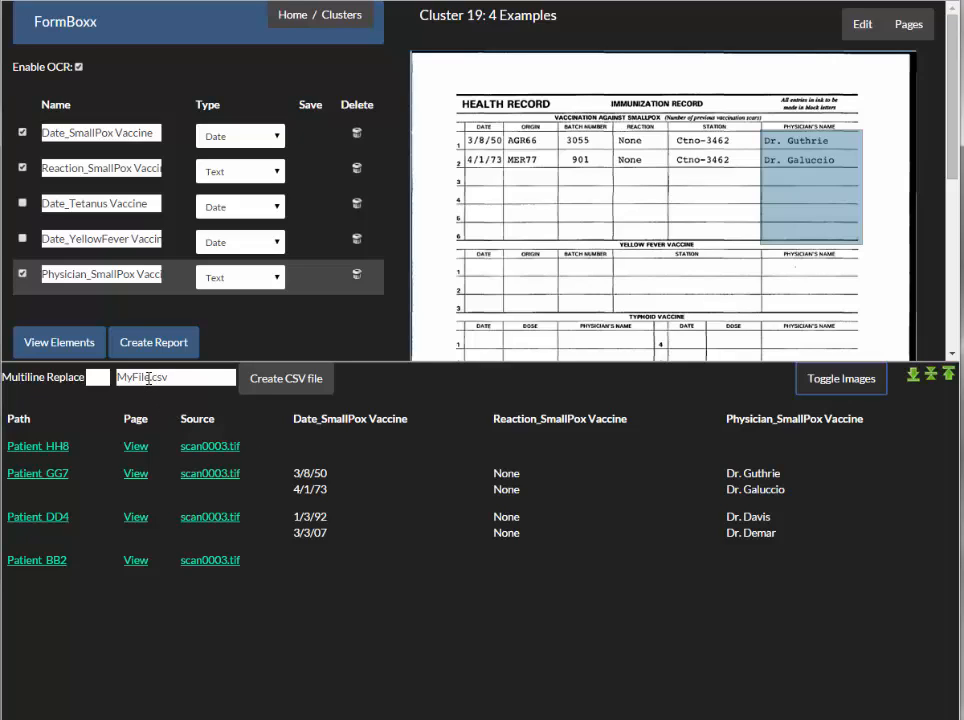
drag(150, 379, 104, 378)
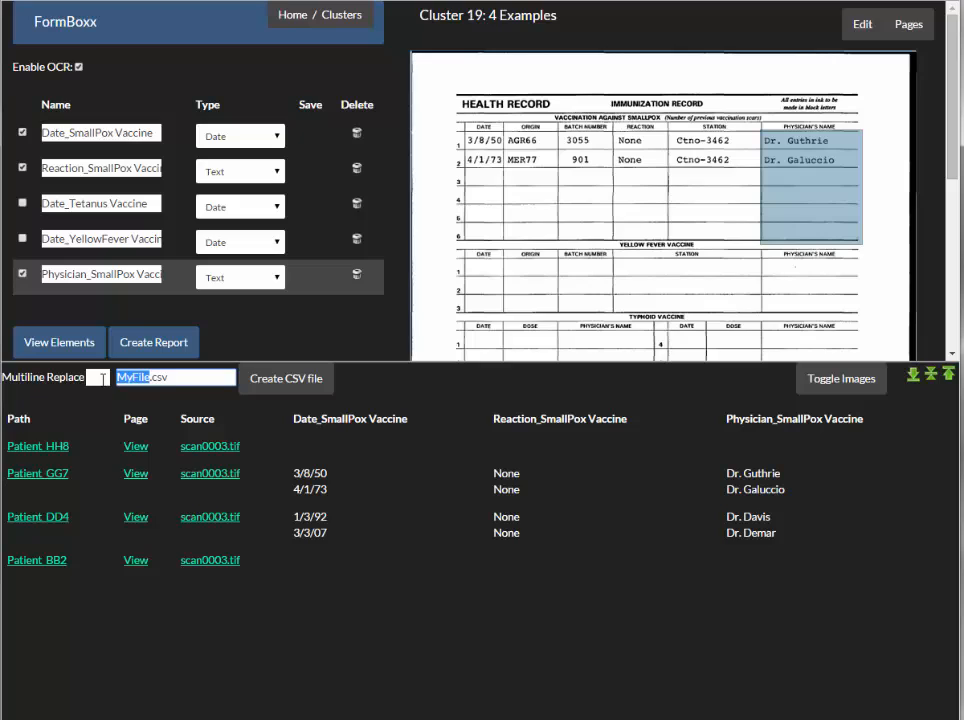
text(SmallpoxVac)
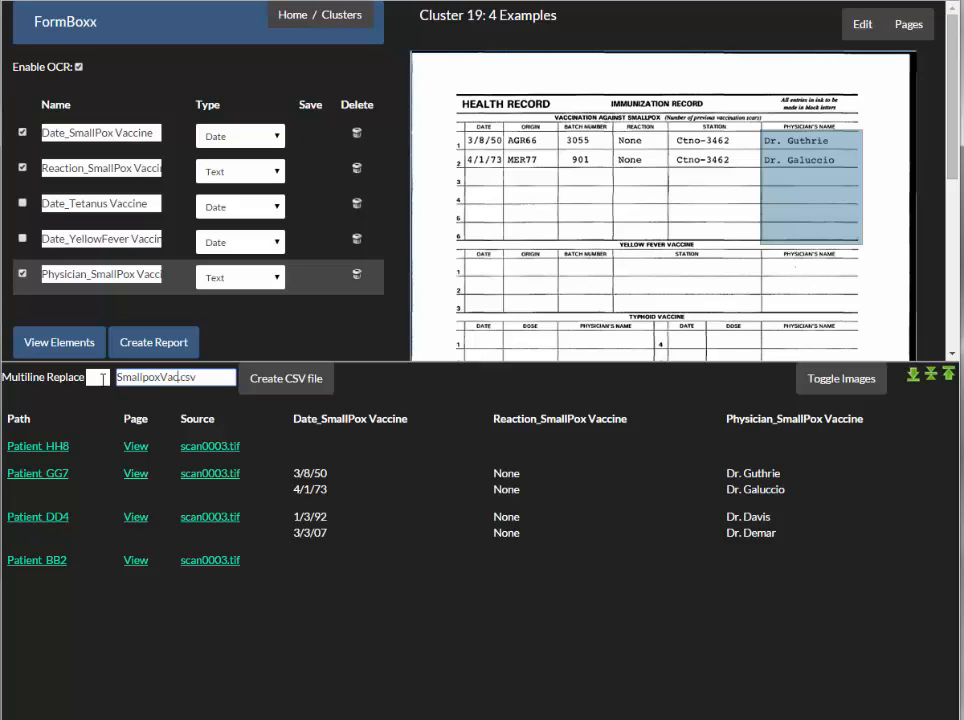
key(BackSpace)
text(x)
click(295, 380)
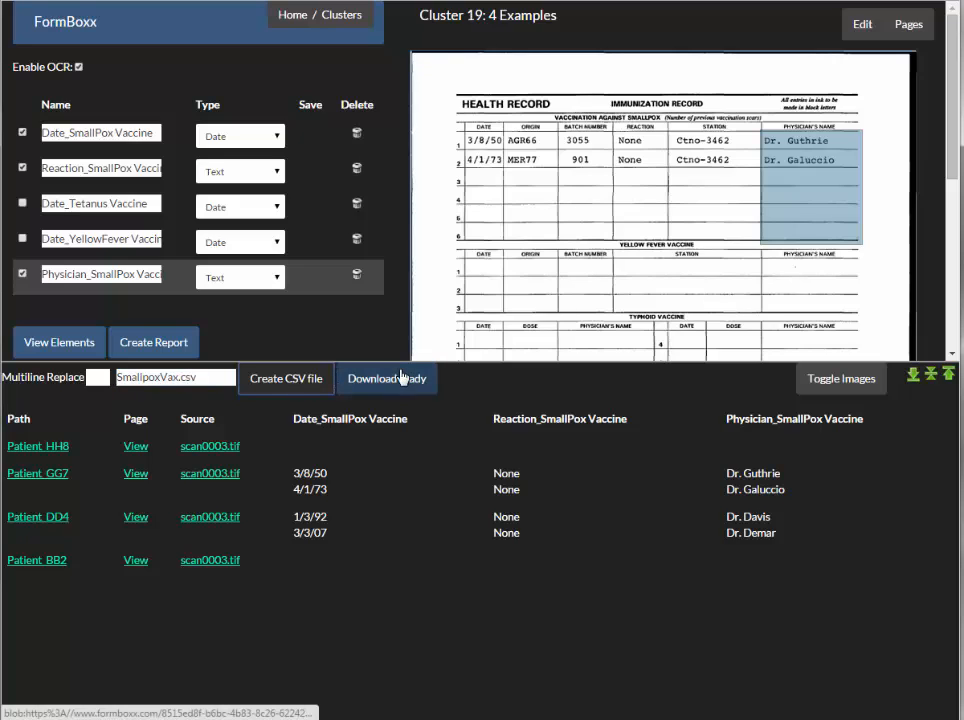
click(390, 379)
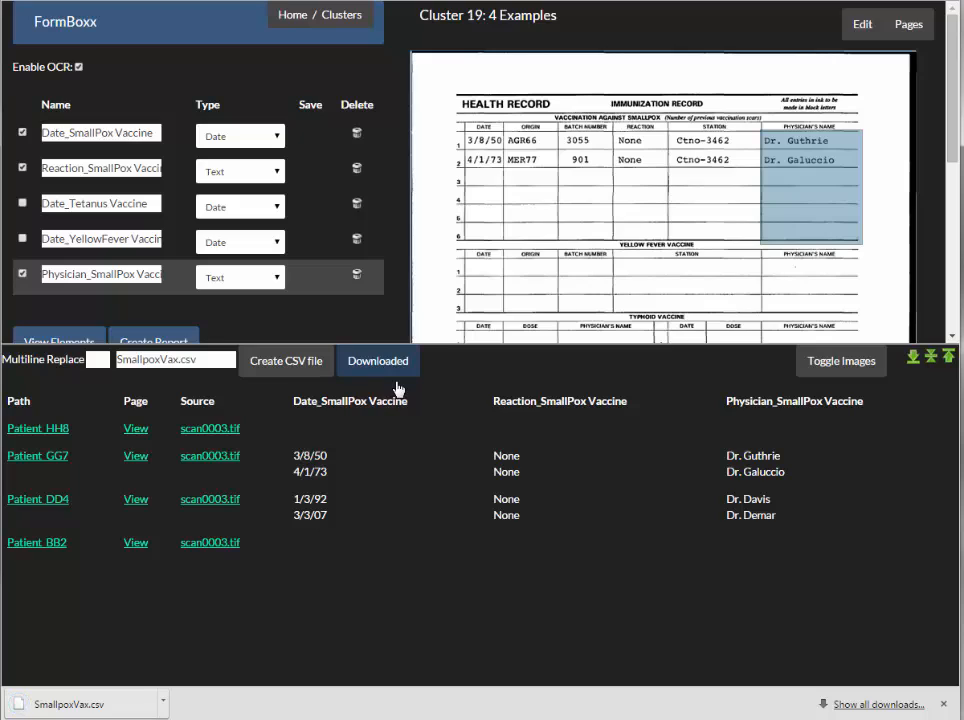
- Open the downloaded SmallpoxVax.csv in OpenOffice Calc, widen the window to check all its columns, and close it
click(58, 706)
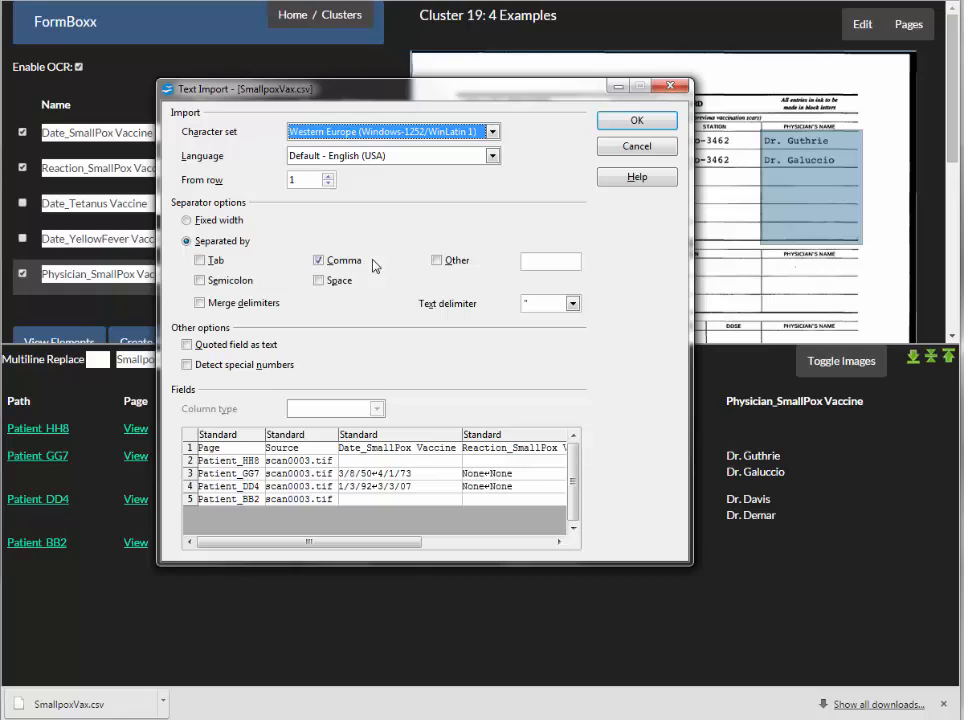
click(632, 122)
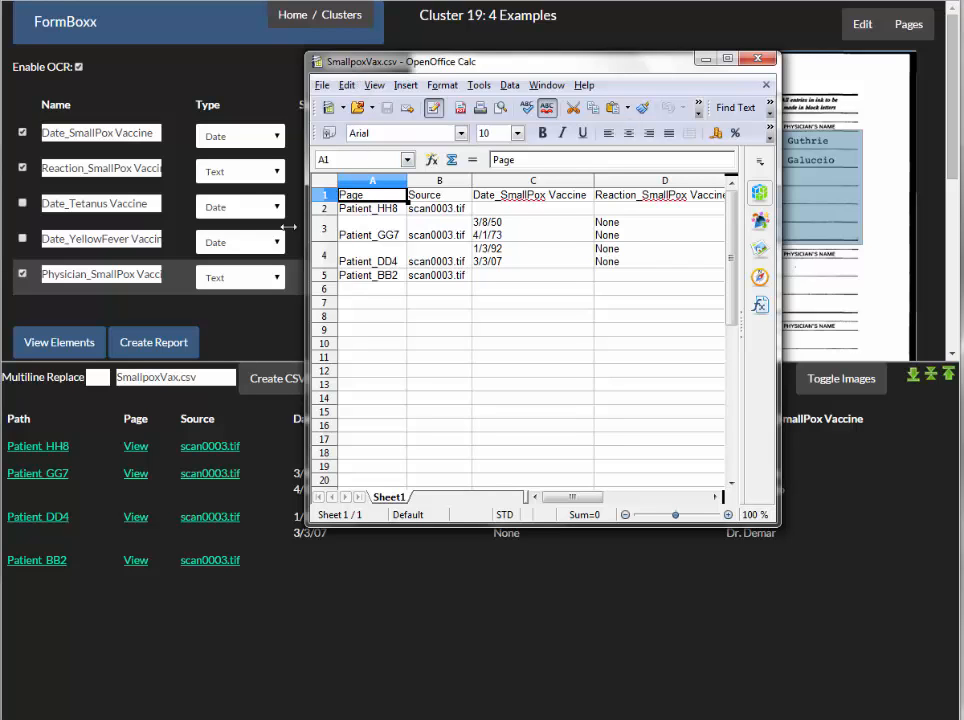
drag(306, 240, 72, 243)
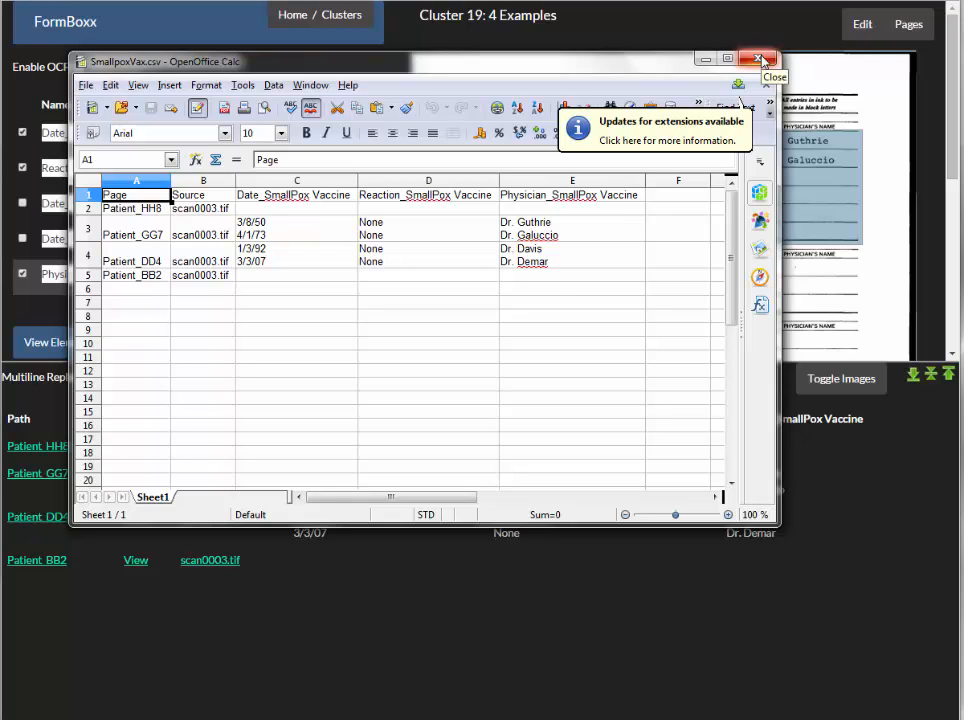
click(759, 60)
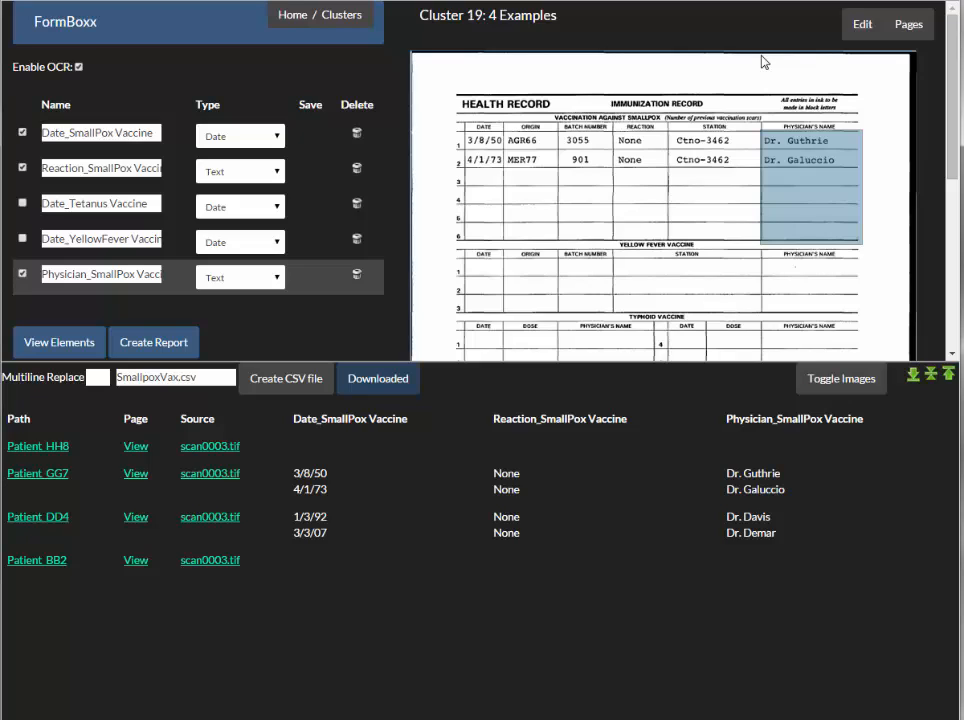
- Start a report from the selected smallpox elements and highlight its date, reaction and physician fields on the form
click(163, 349)
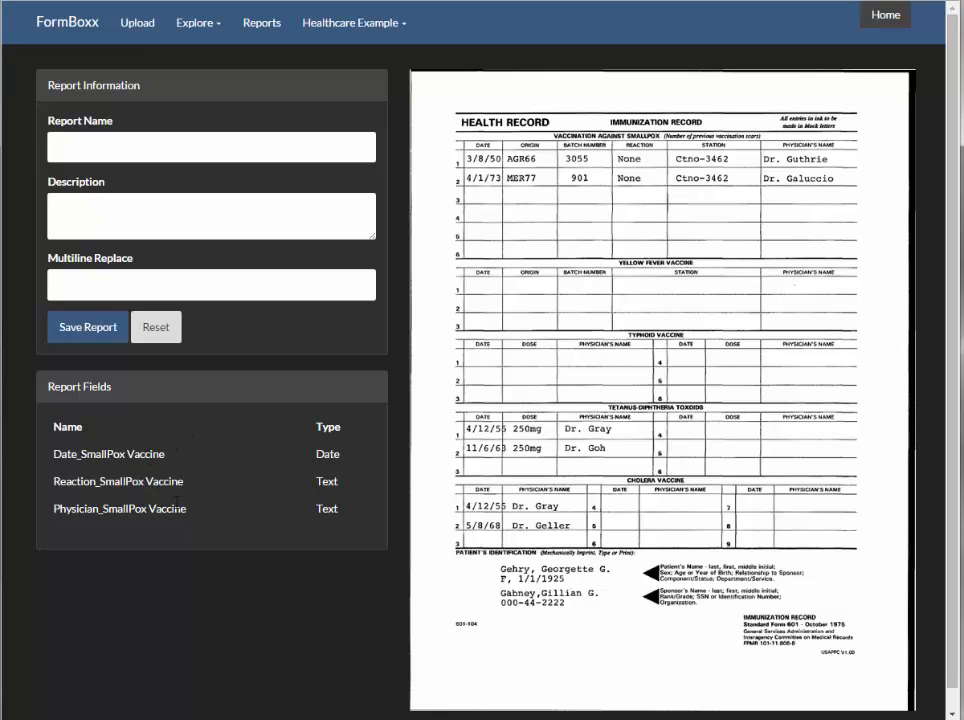
mouse_move(151, 453)
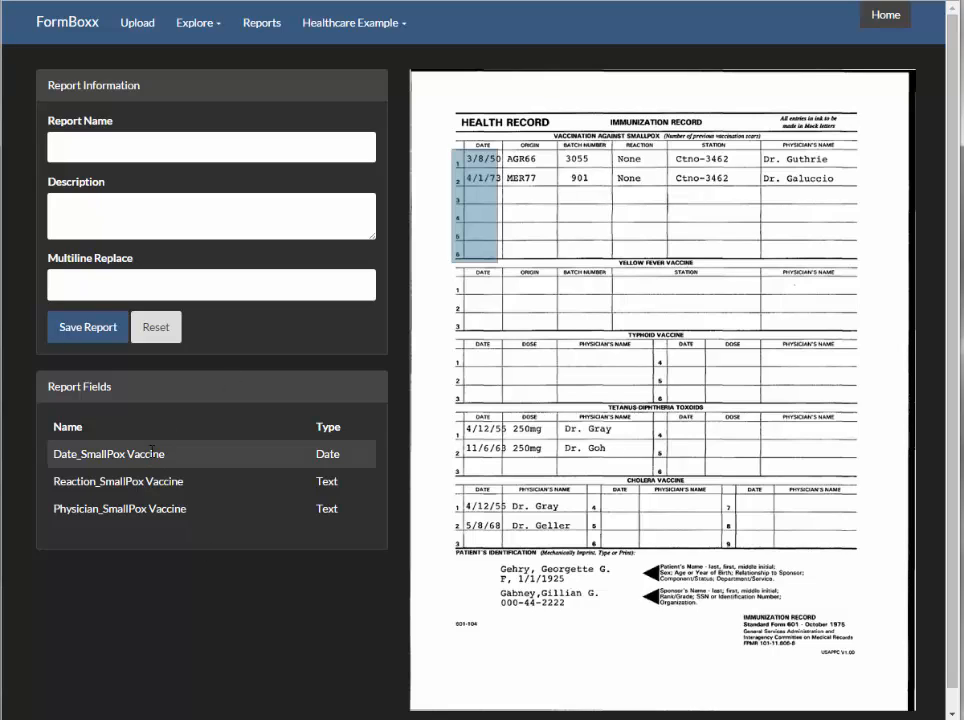
click(157, 481)
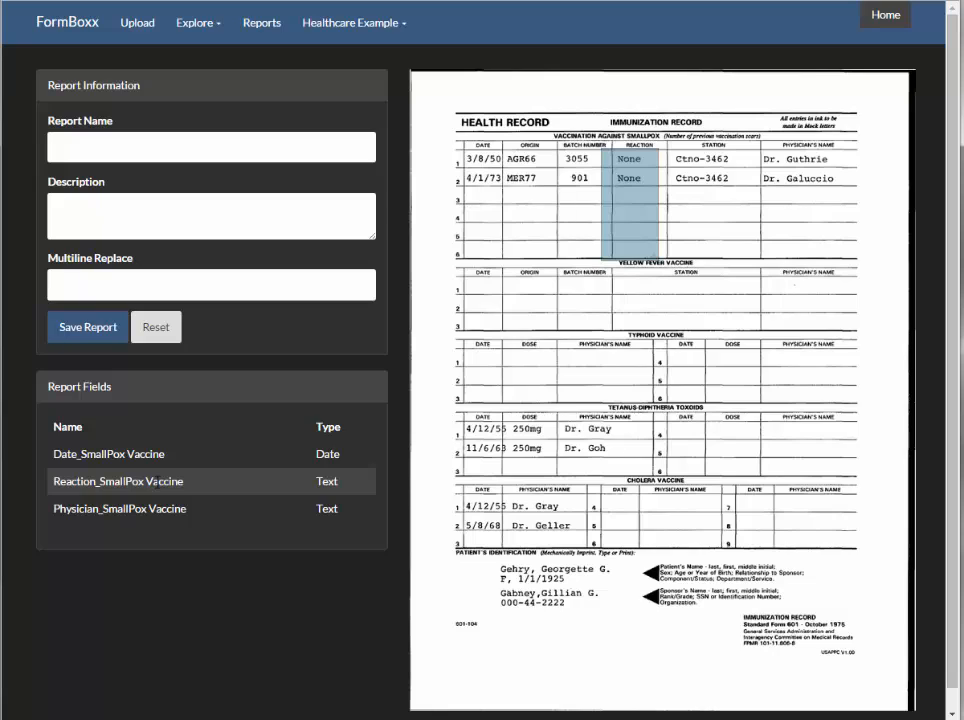
click(155, 511)
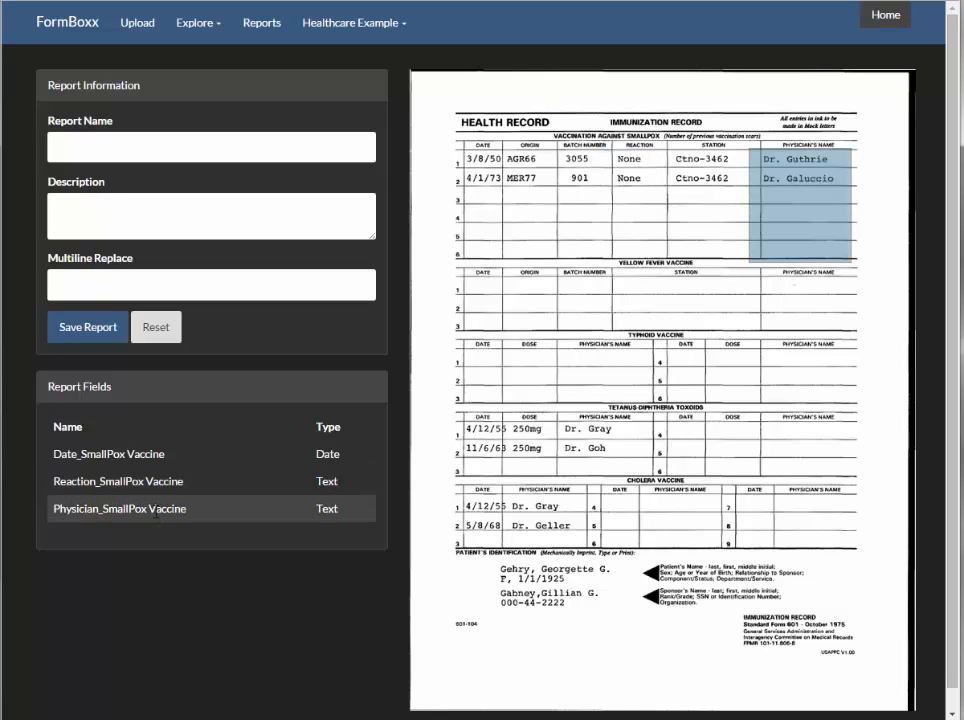
- Name the report SmallpoxVax, describe it as "Date, Reactions, Physician" and save it
click(72, 153)
text(SmallpoxVax)
click(243, 209)
text(Date, Reaction)
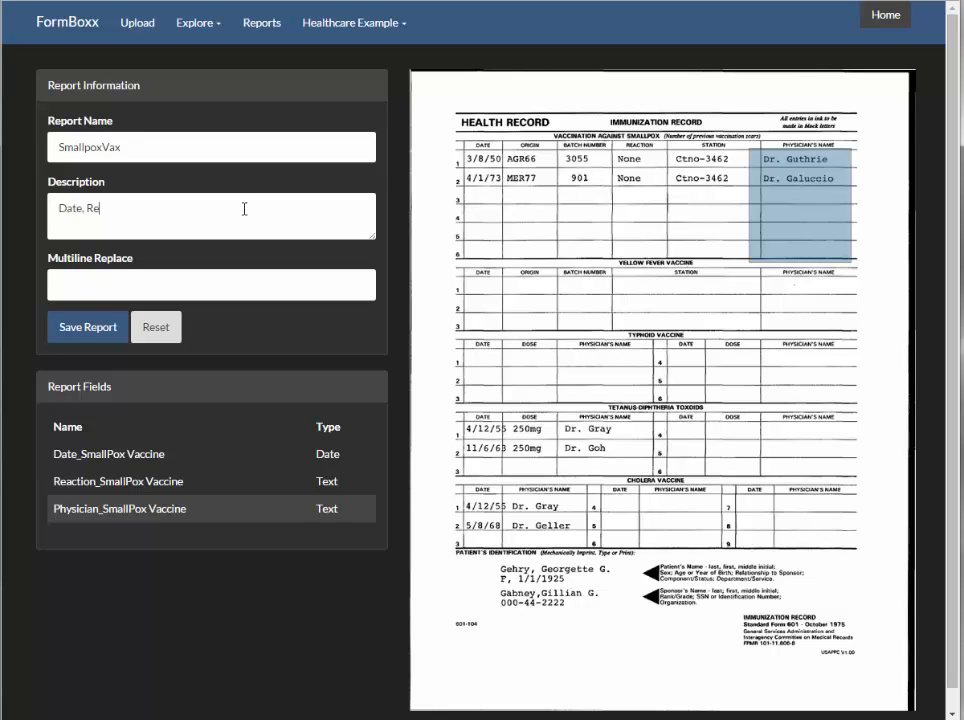
text(s, Physician)
click(97, 340)
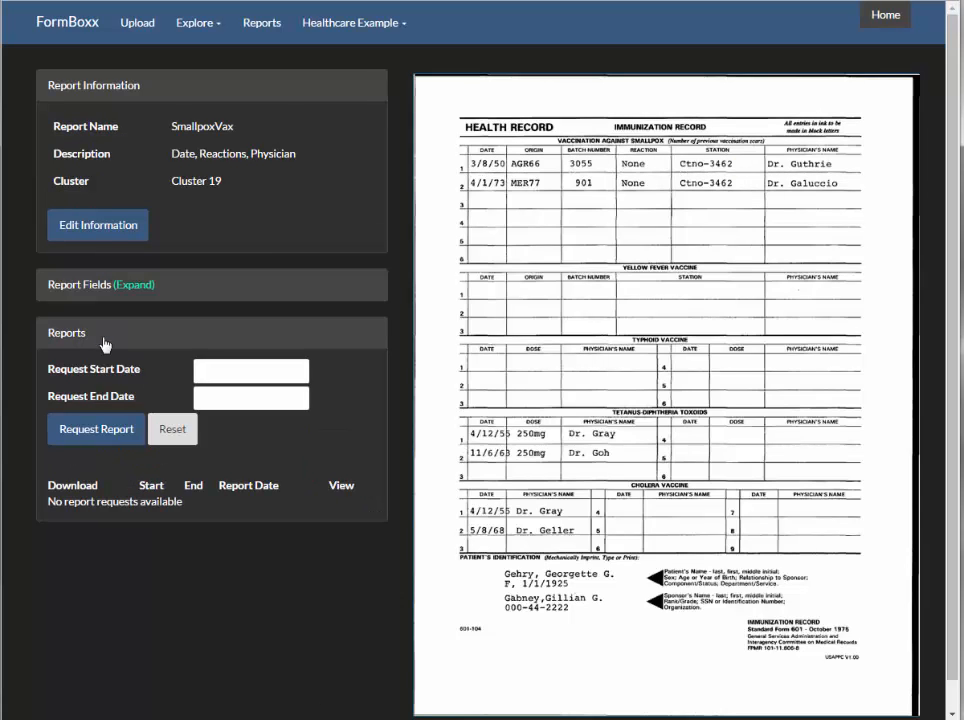
- Expand the saved report's field list and collapse it again
click(131, 288)
click(131, 286)
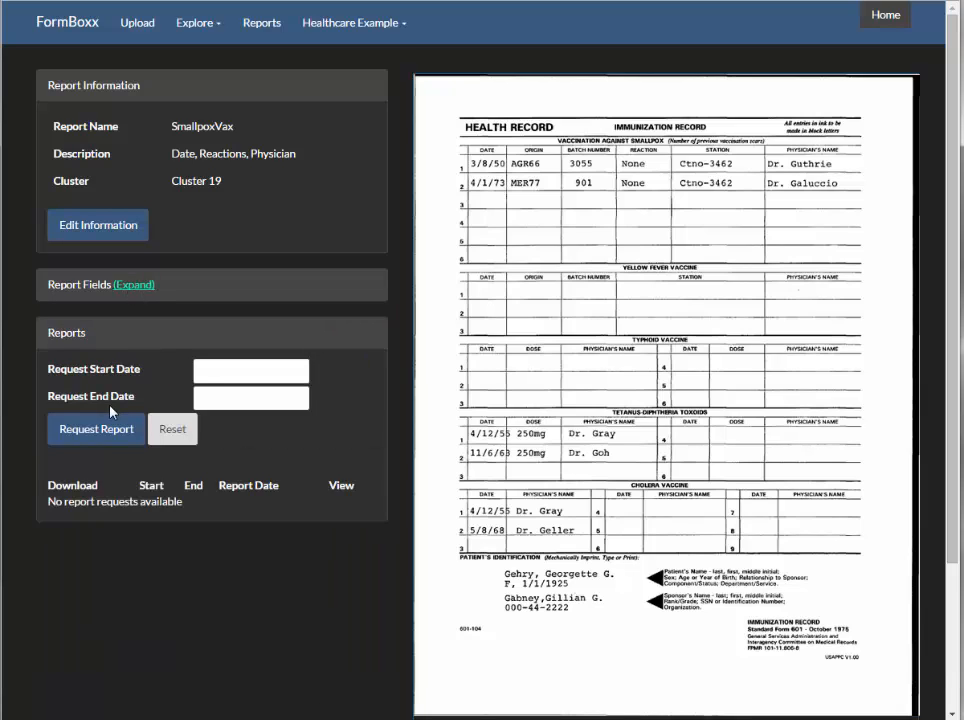
- Request the SmallpoxVax report with start date 2015-07-01 and end date 2015-08-01
click(200, 372)
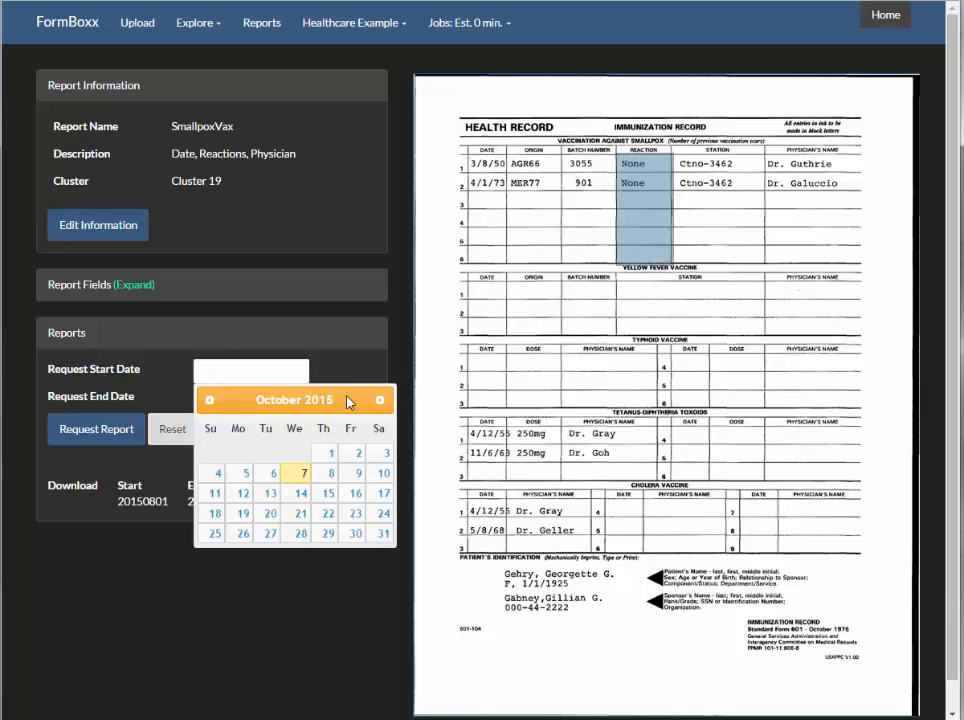
click(208, 400)
click(208, 400)
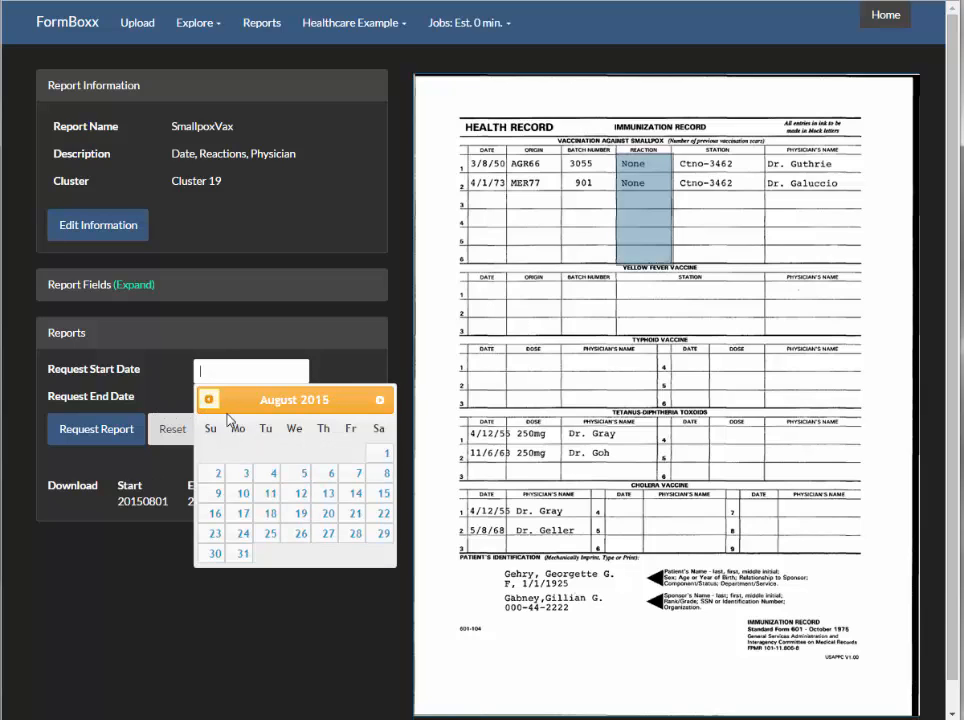
click(208, 400)
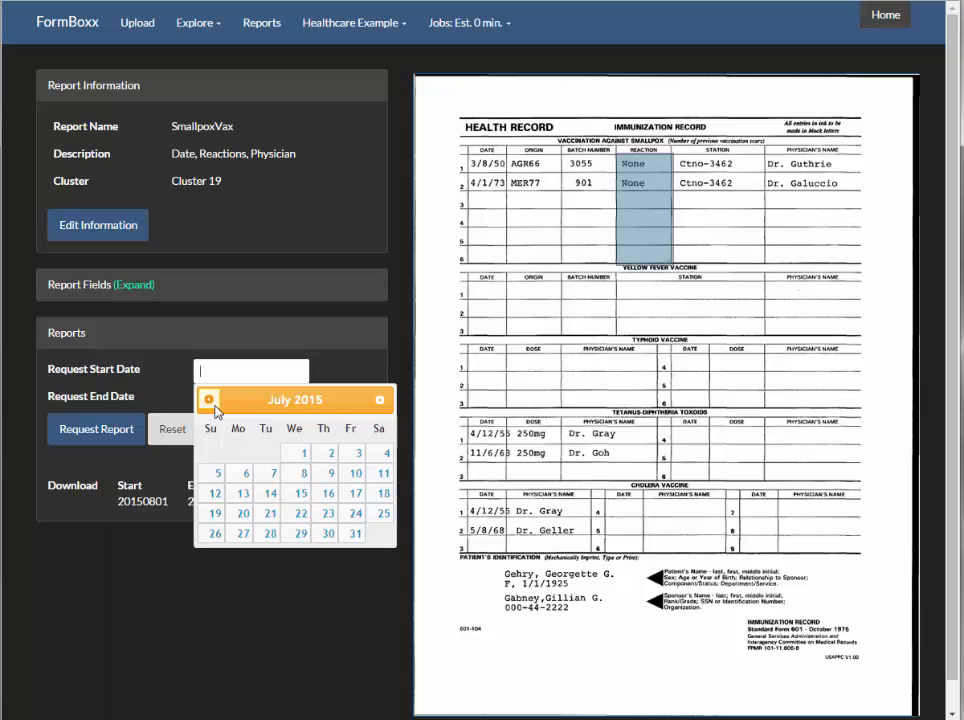
click(302, 456)
click(245, 400)
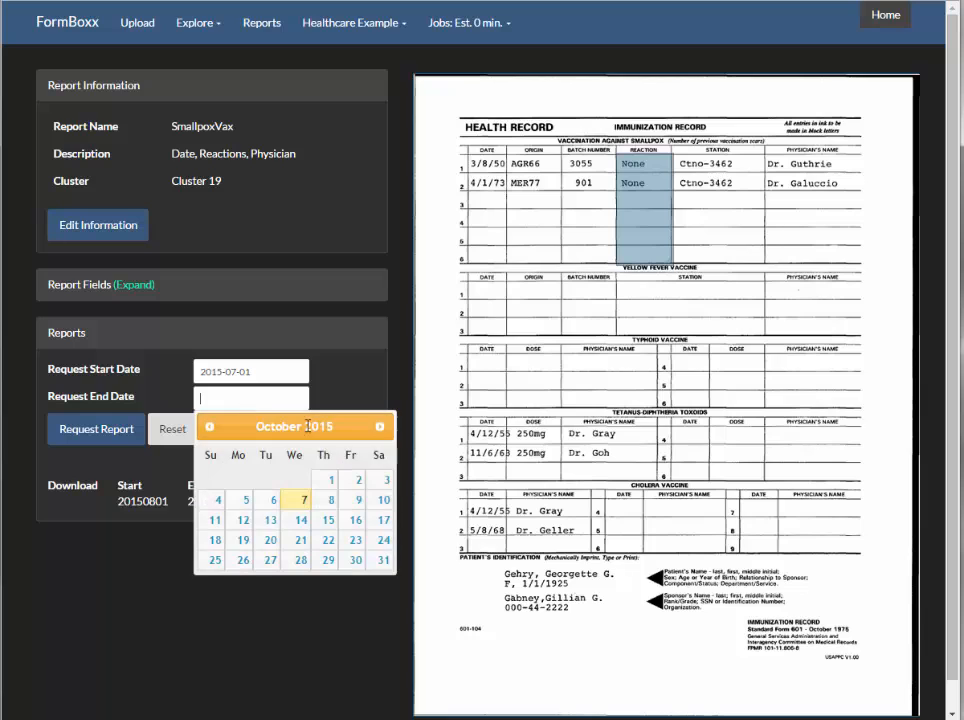
click(209, 428)
click(210, 430)
click(385, 482)
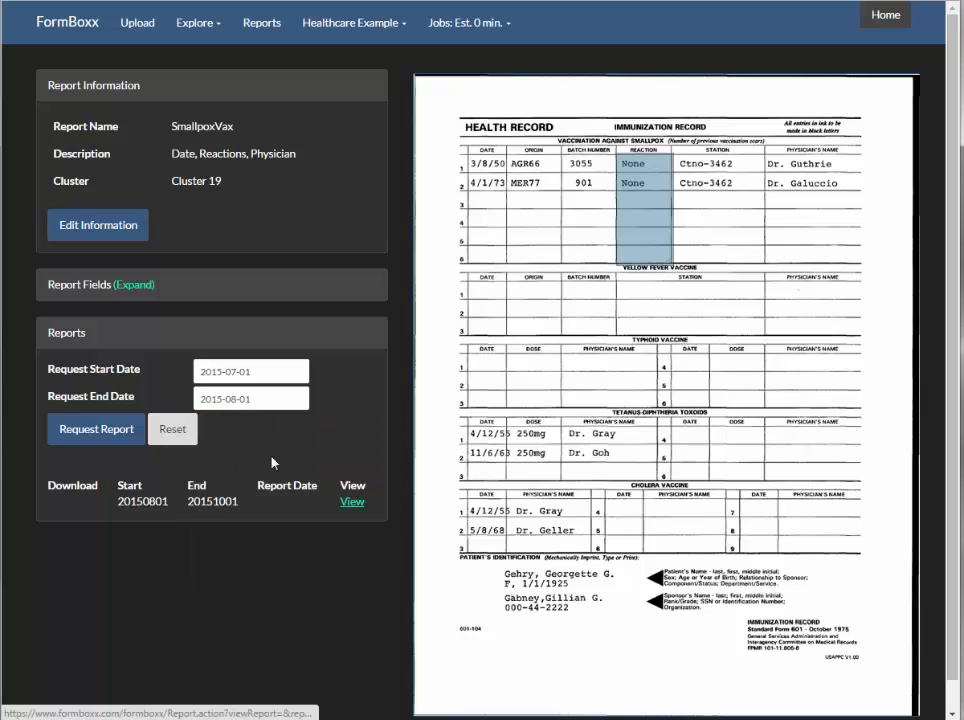
click(75, 432)
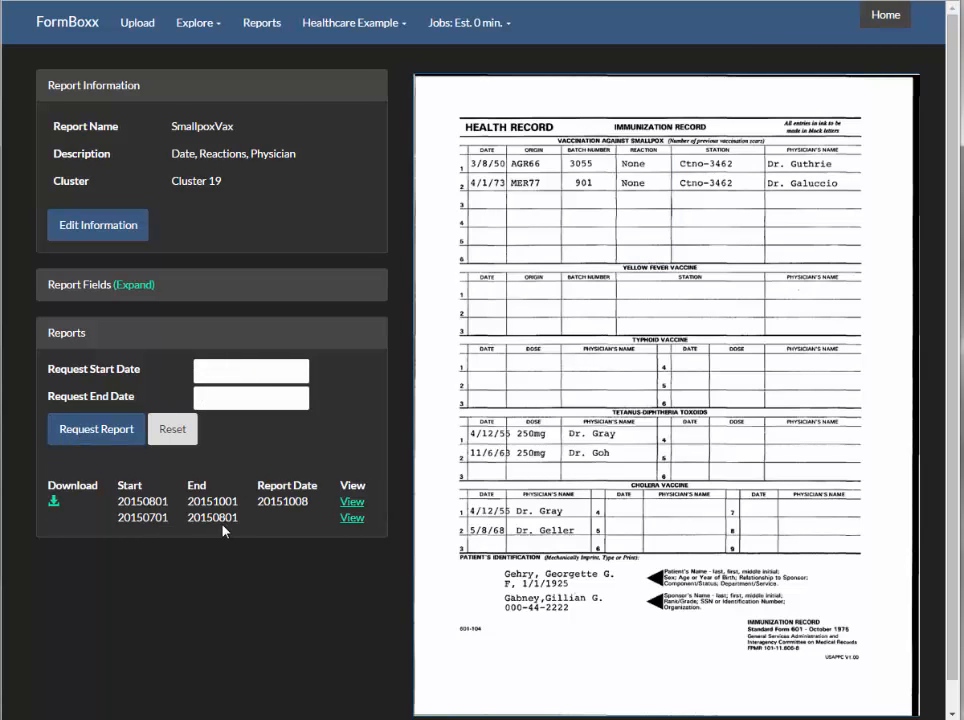
- View the results of the 20150701 to 20150801 request as text instead of images, and go to the list of saved reports
click(350, 517)
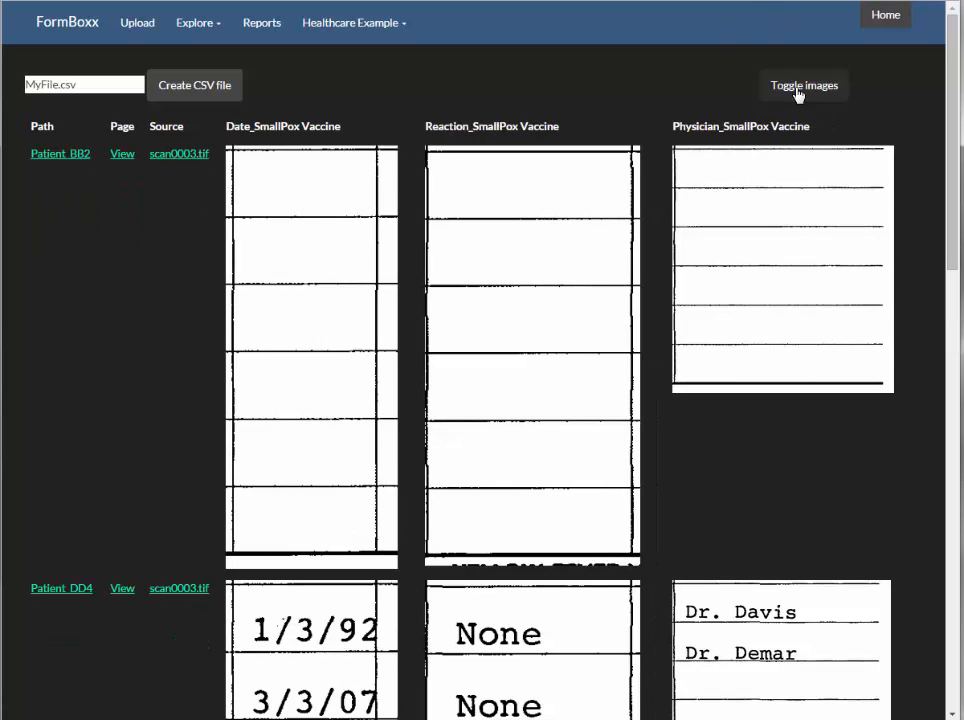
click(797, 88)
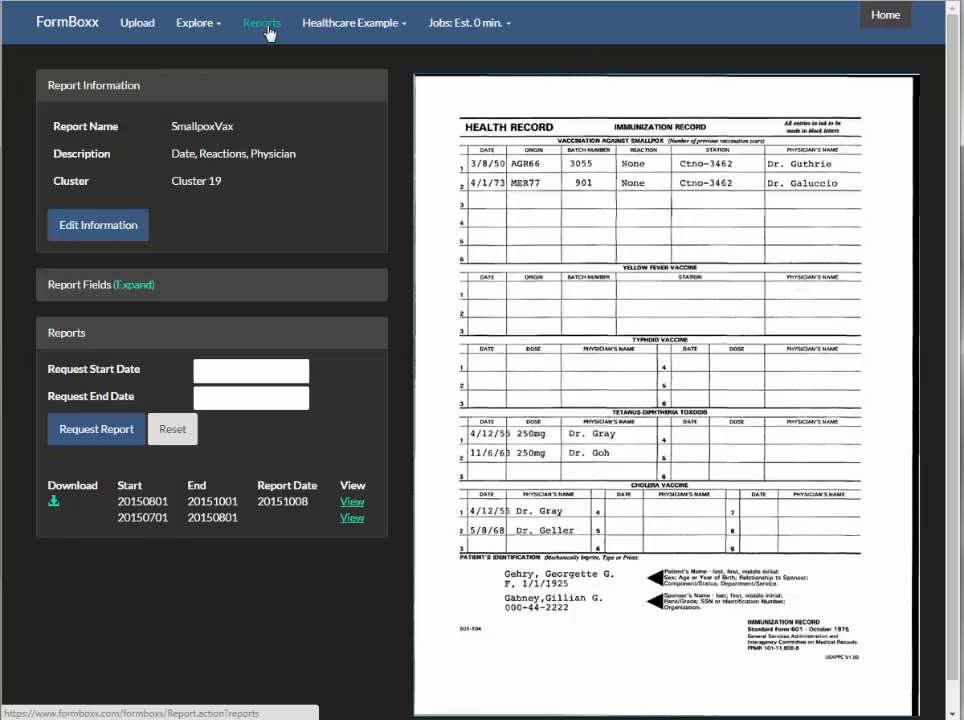
click(269, 33)
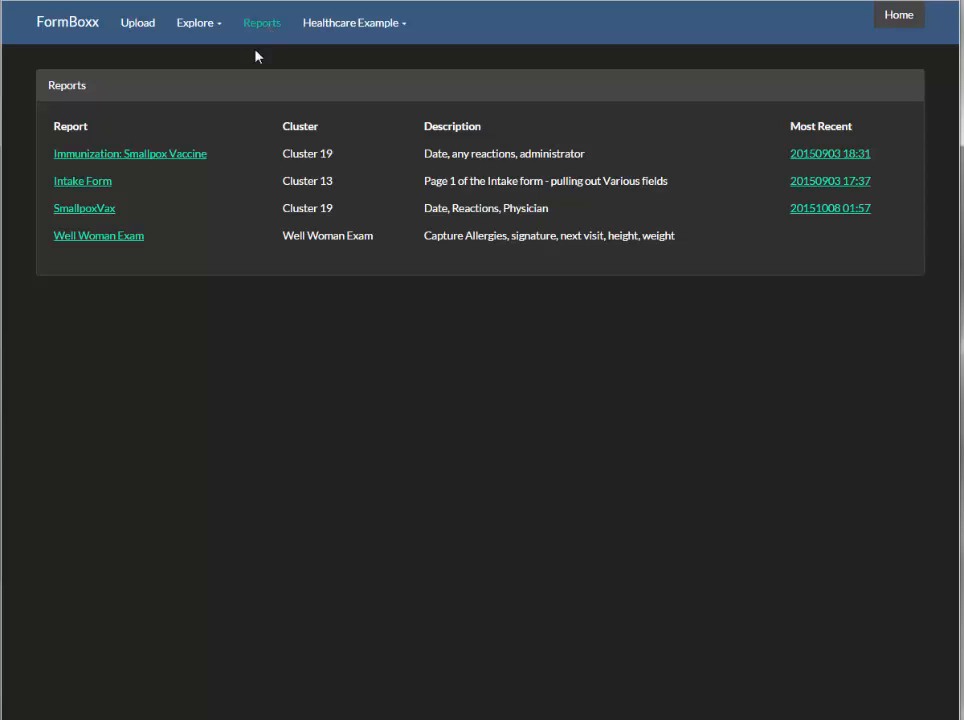
- Reopen the SmallpoxVax report, download the result for 20150701 to 20150801 and open the downloaded file.csv
click(108, 210)
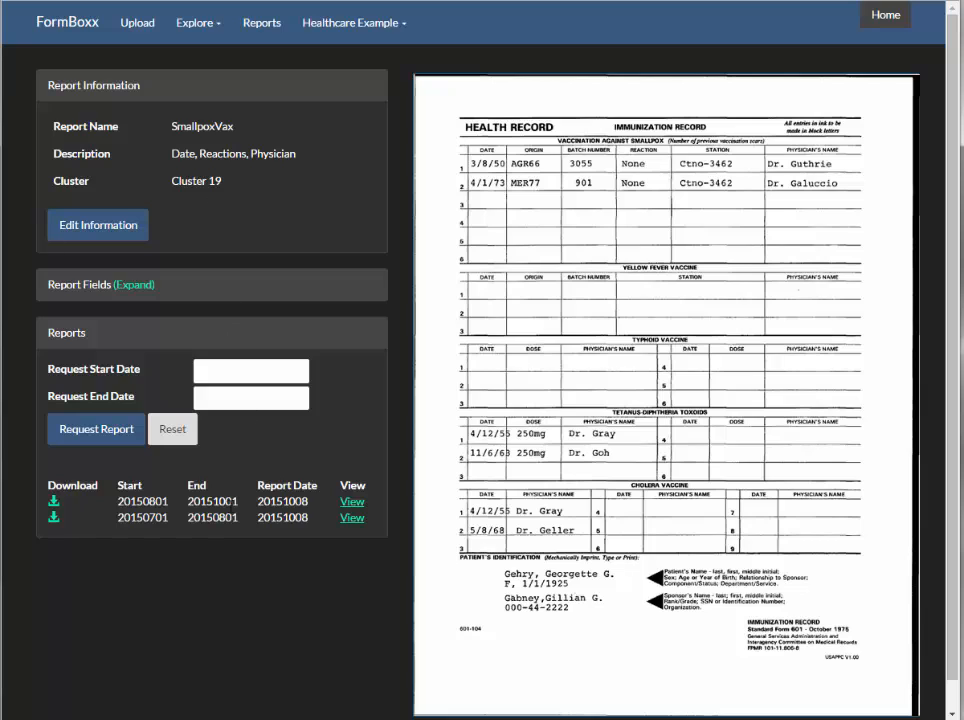
click(54, 518)
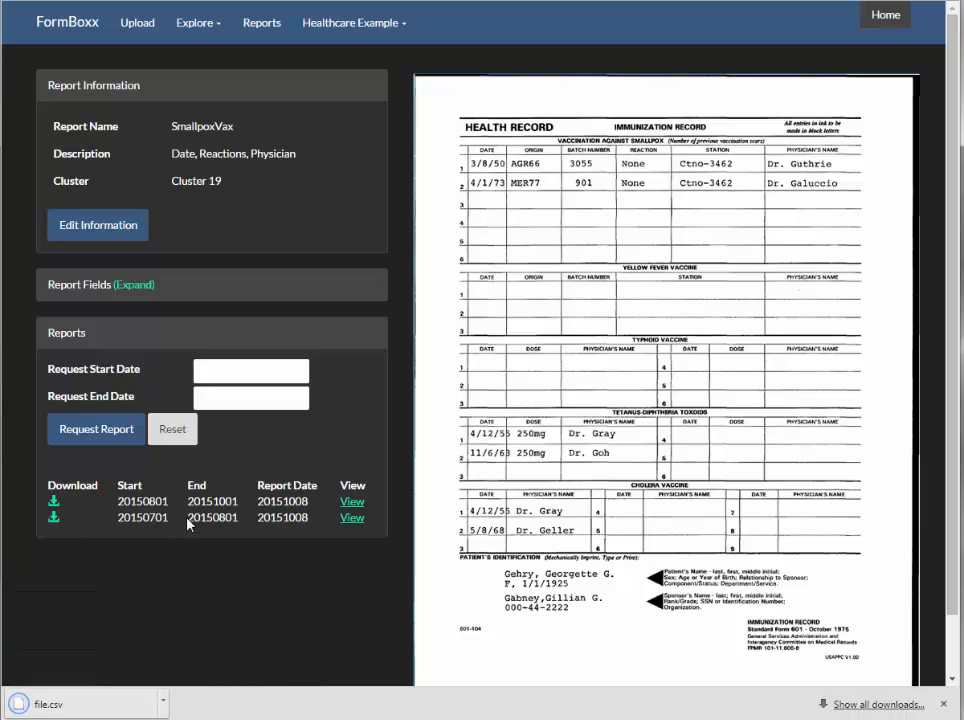
click(86, 706)
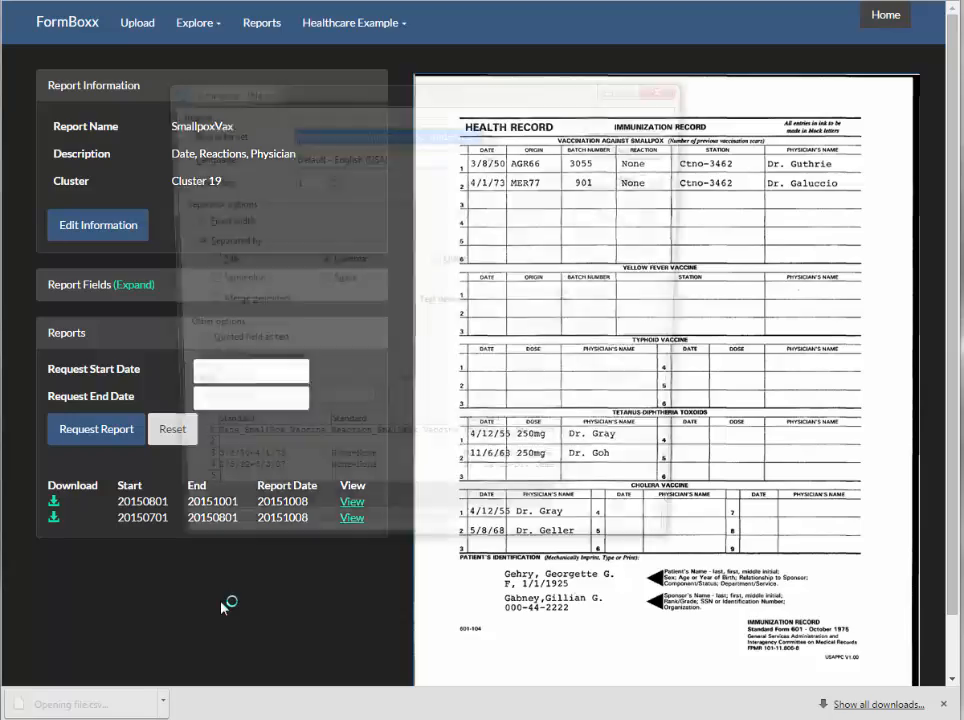